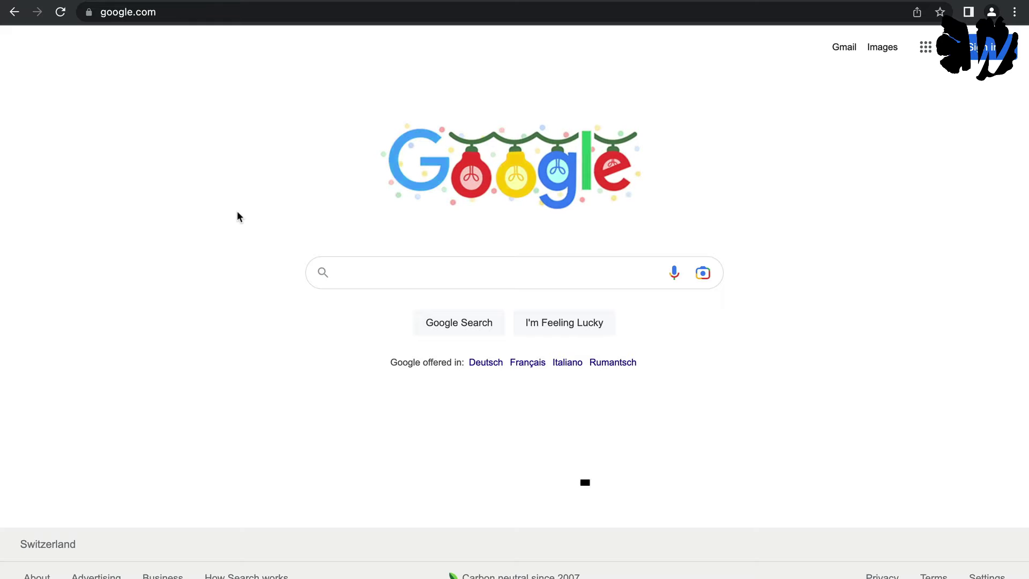
# - Search Google for 'sun svg' and switch to the Images results
pyautogui.click(379, 277)
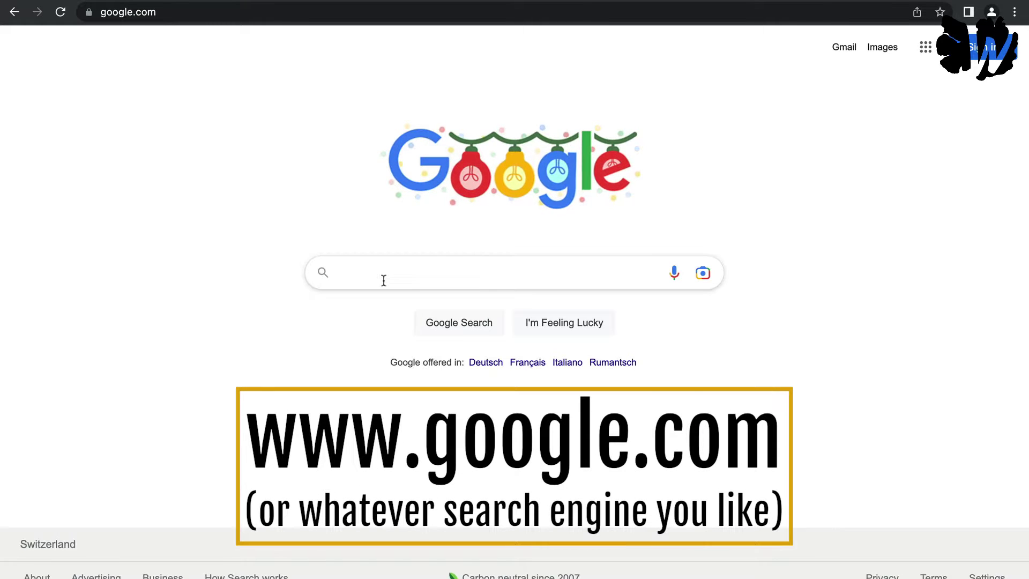
pyautogui.write('su')
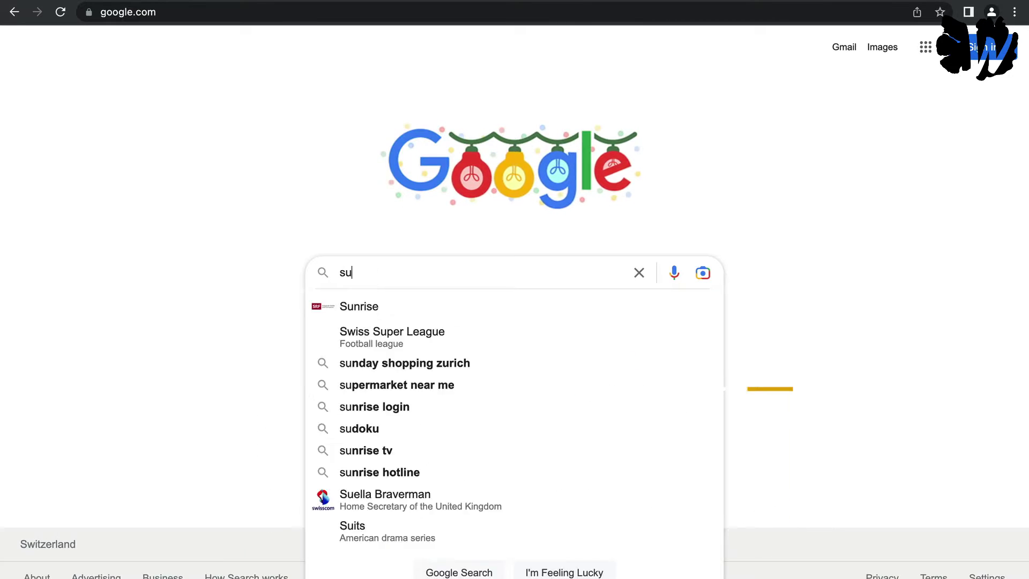
pyautogui.write('n s')
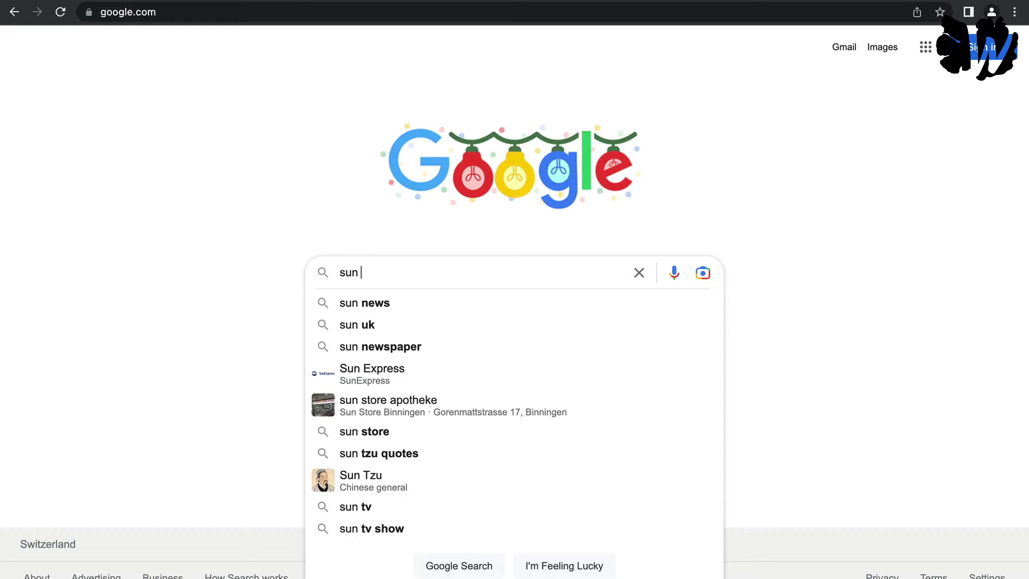
pyautogui.write('vg')
pyautogui.press('Return')
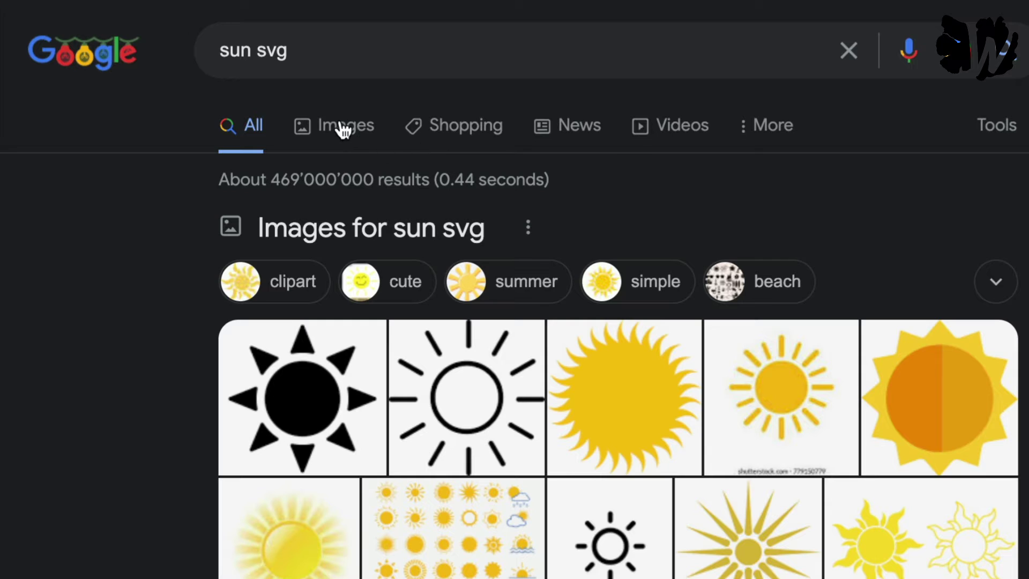
pyautogui.click(342, 128)
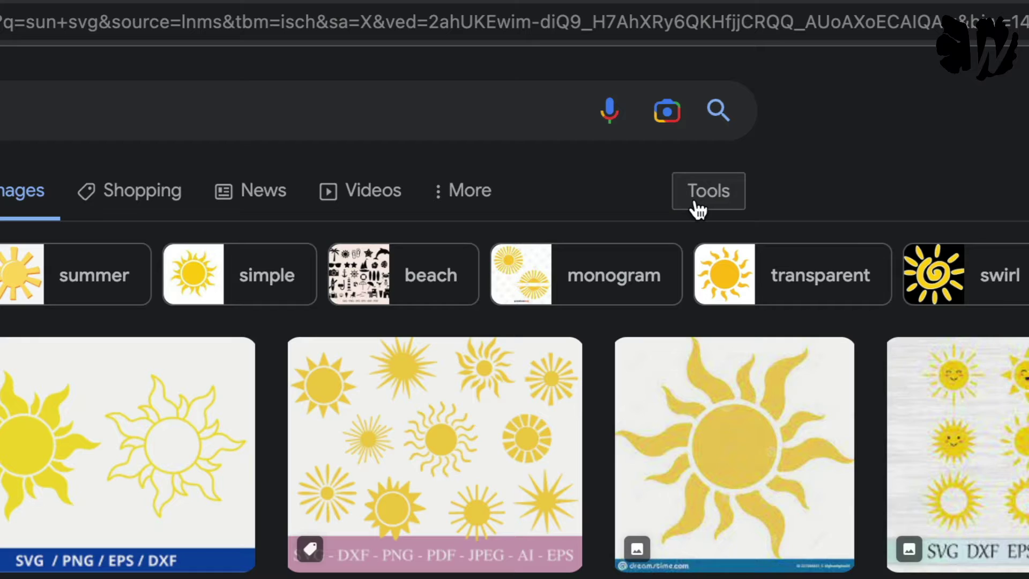
# - Set Usage Rights to Creative Commons licenses for the sun svg image results
pyautogui.click(575, 109)
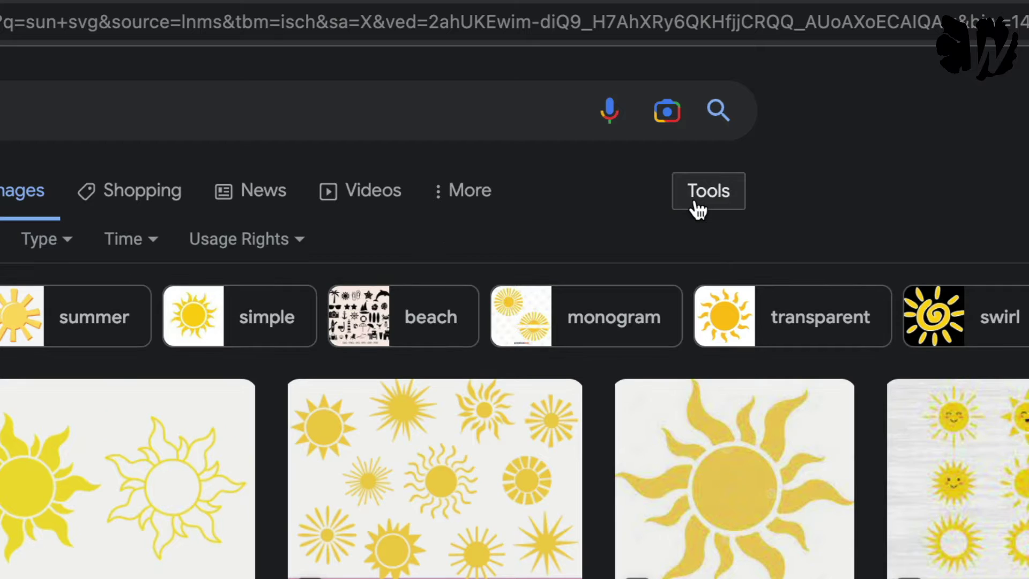
pyautogui.click(259, 242)
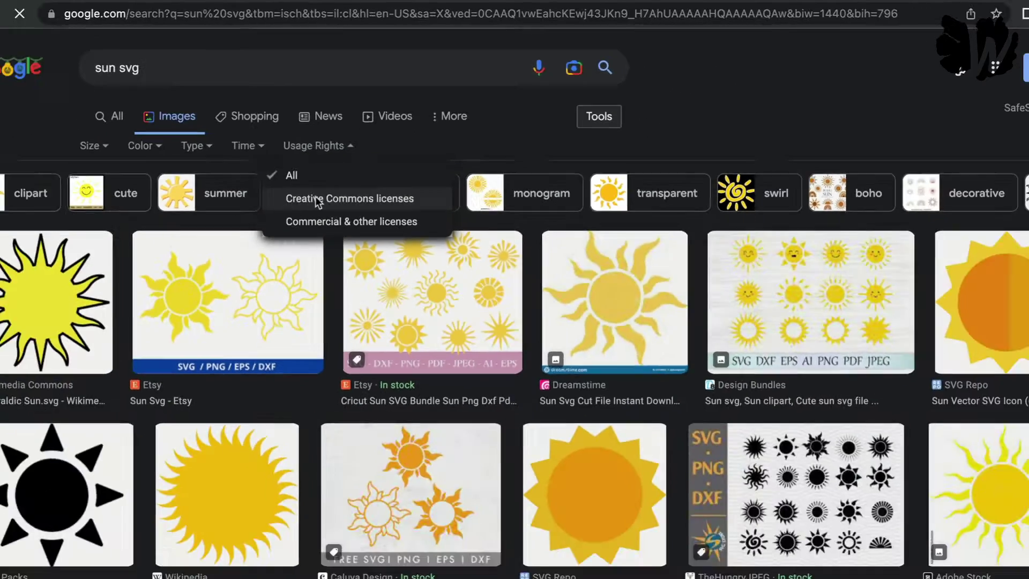
pyautogui.click(245, 332)
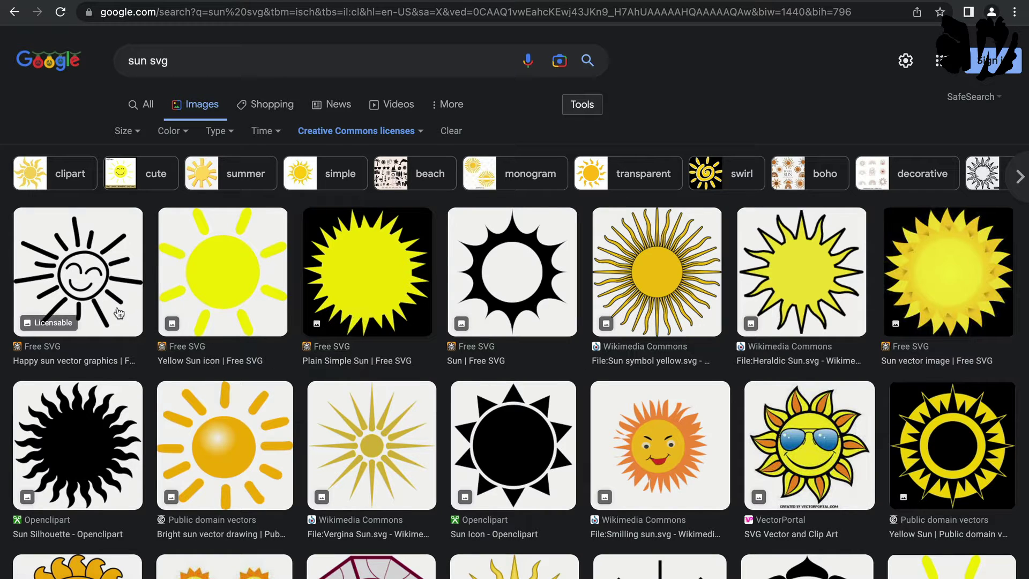
# - Download the Happy sun vector from freesvg.org as an SVG file
pyautogui.click(53, 351)
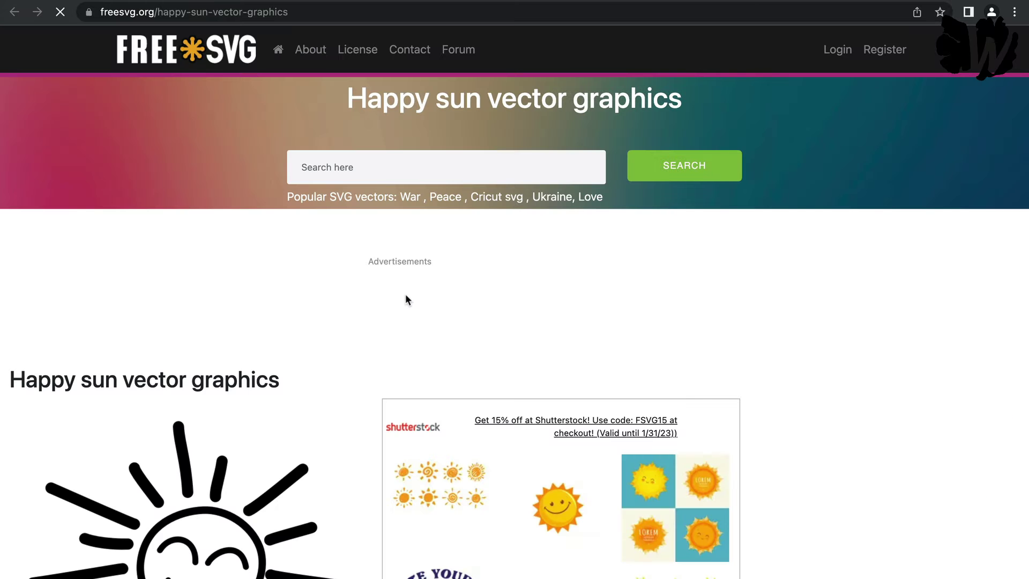
pyautogui.scroll(-5, 406, 298)
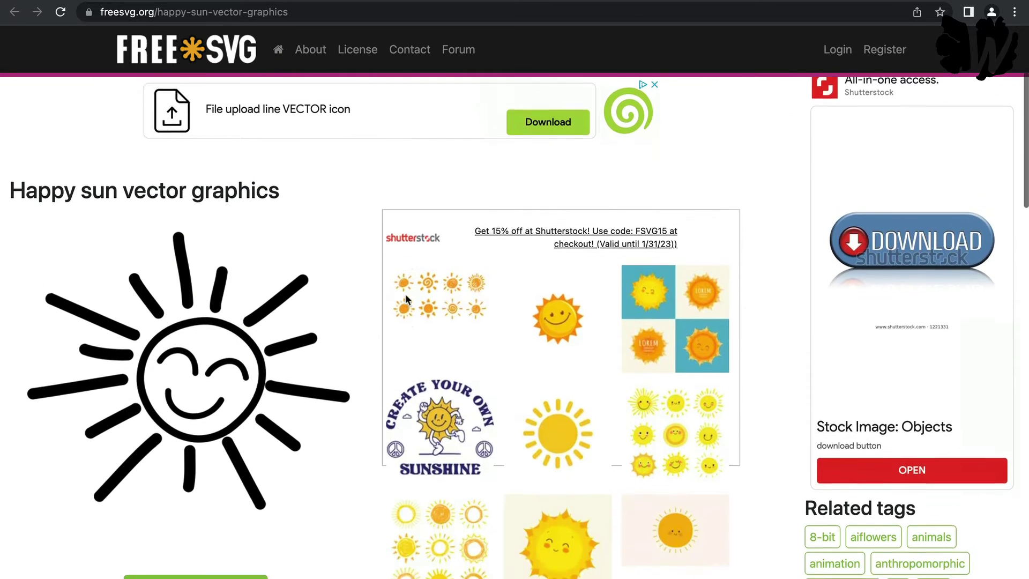
pyautogui.scroll(-3, 405, 294)
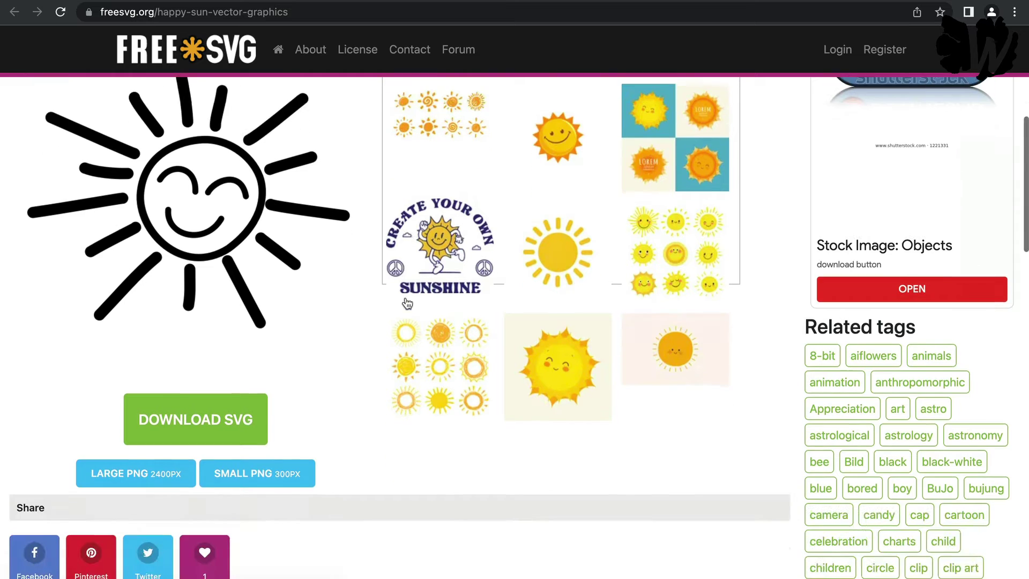
pyautogui.scroll(-2, 407, 304)
pyautogui.click(249, 336)
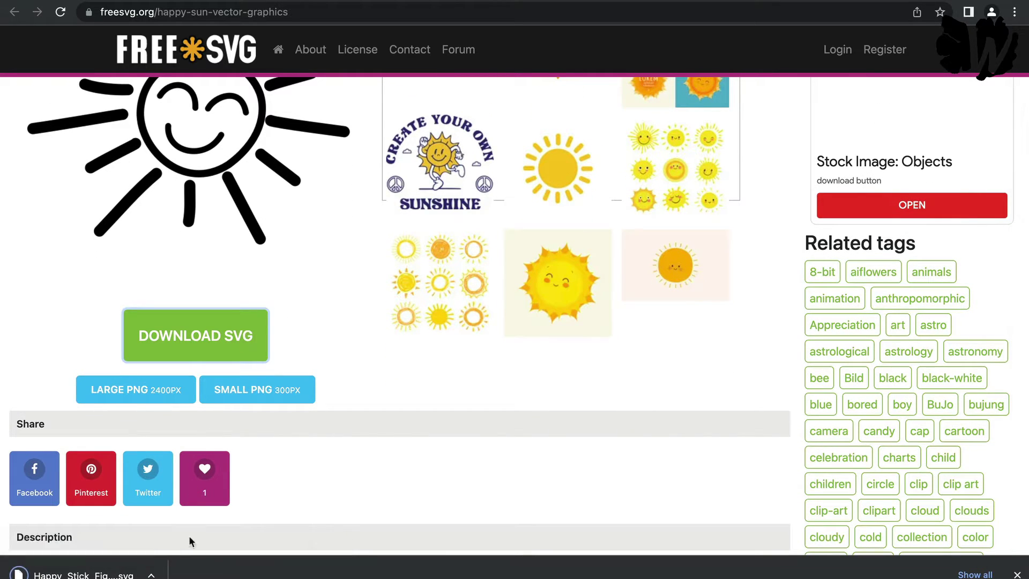
# - View the downloaded Happy_Stick_Figure_Sun.svg, then close back to the image results
pyautogui.click(83, 573)
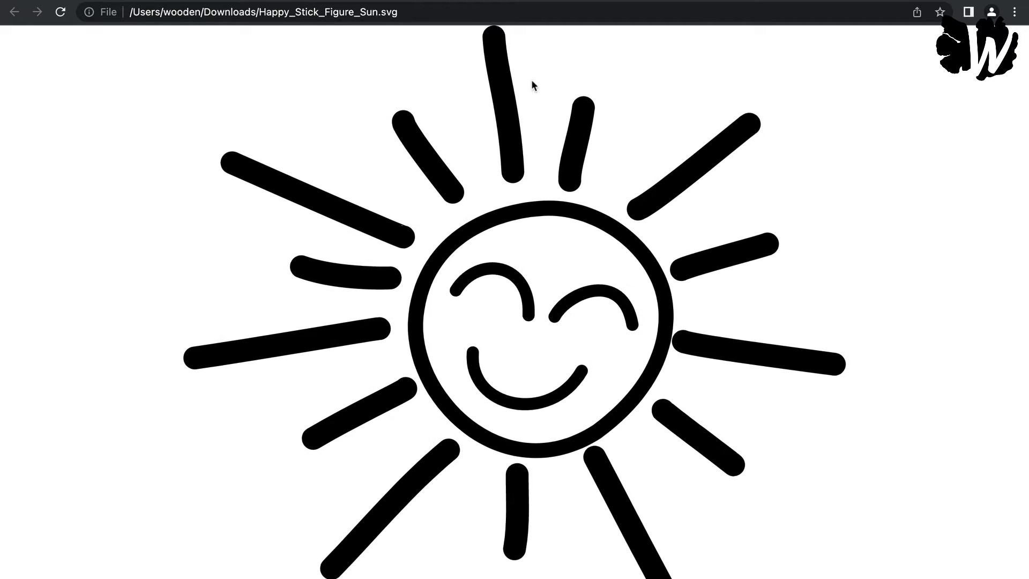
pyautogui.press('super+w')
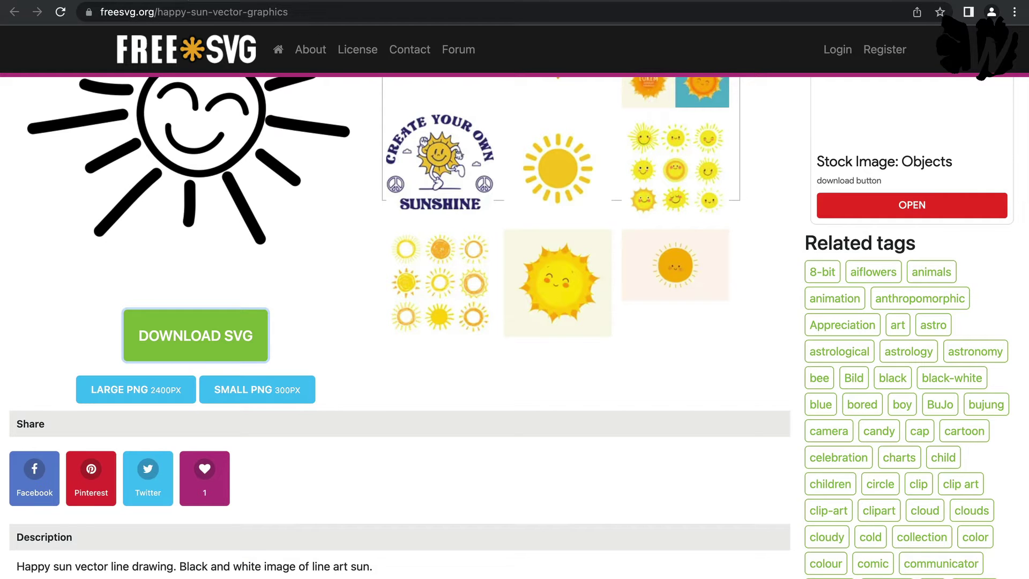
pyautogui.press('super+w')
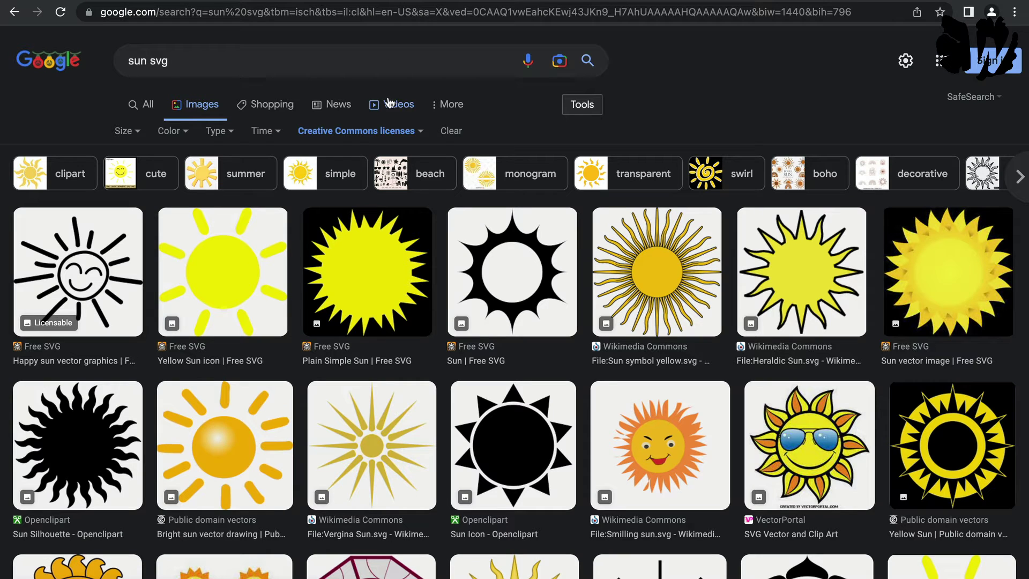
# - Compare sun svg images under All usage rights, then return and clear the licence filter
pyautogui.click(371, 130)
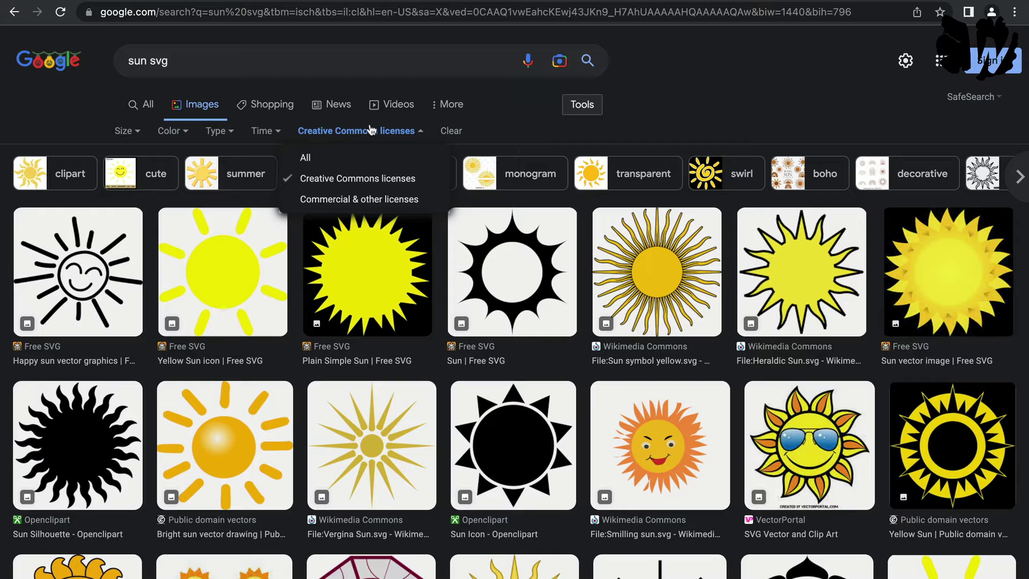
pyautogui.click(338, 161)
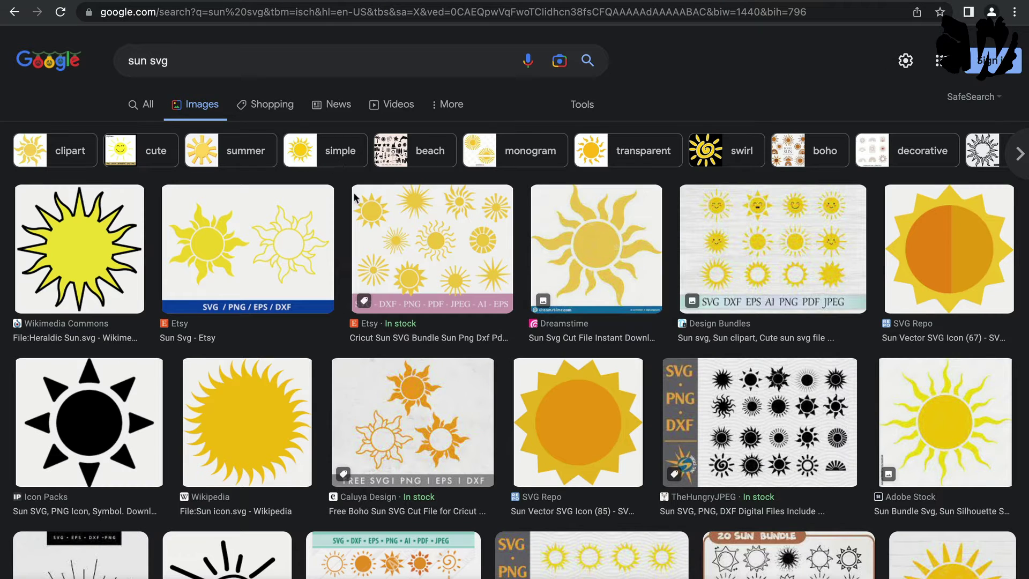
pyautogui.scroll(-7, 392, 271)
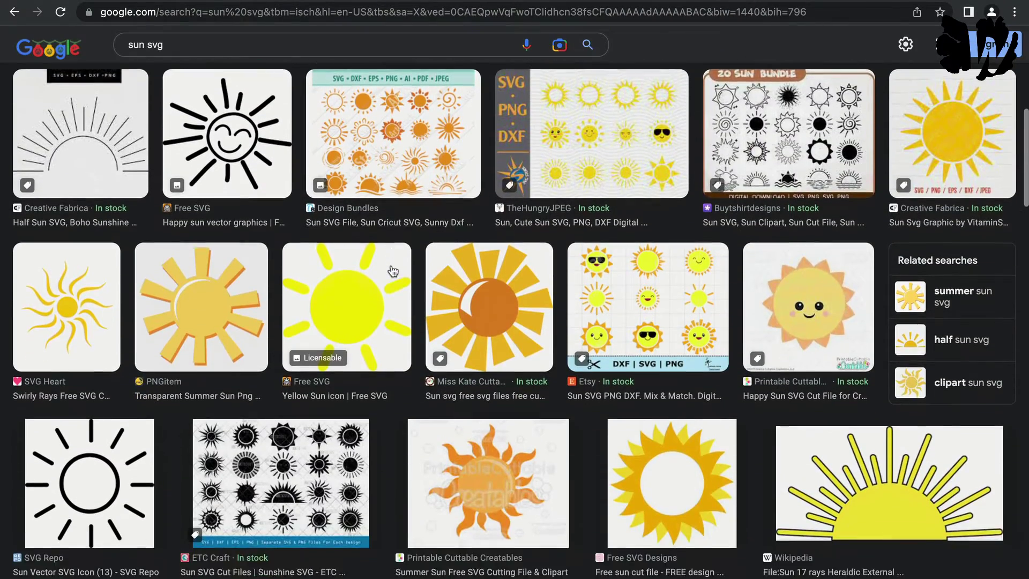
pyautogui.scroll(-3, 392, 271)
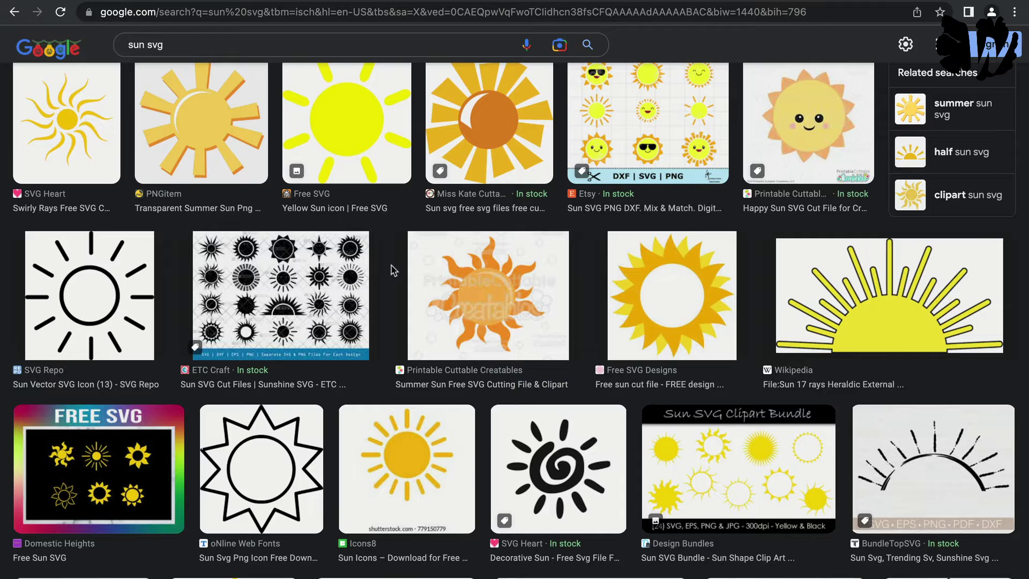
pyautogui.hotkey('alt', 'Left')
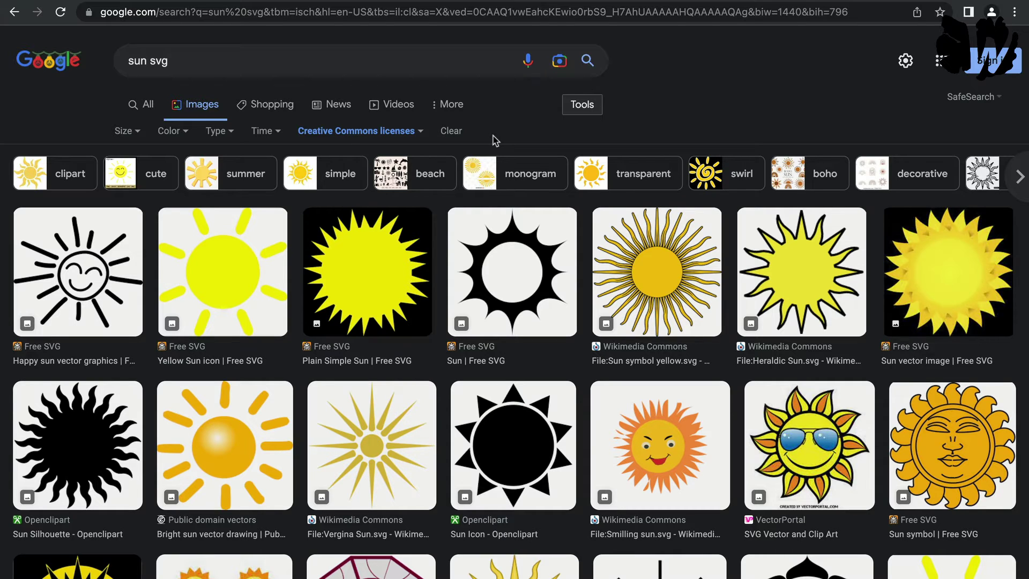
pyautogui.click(450, 130)
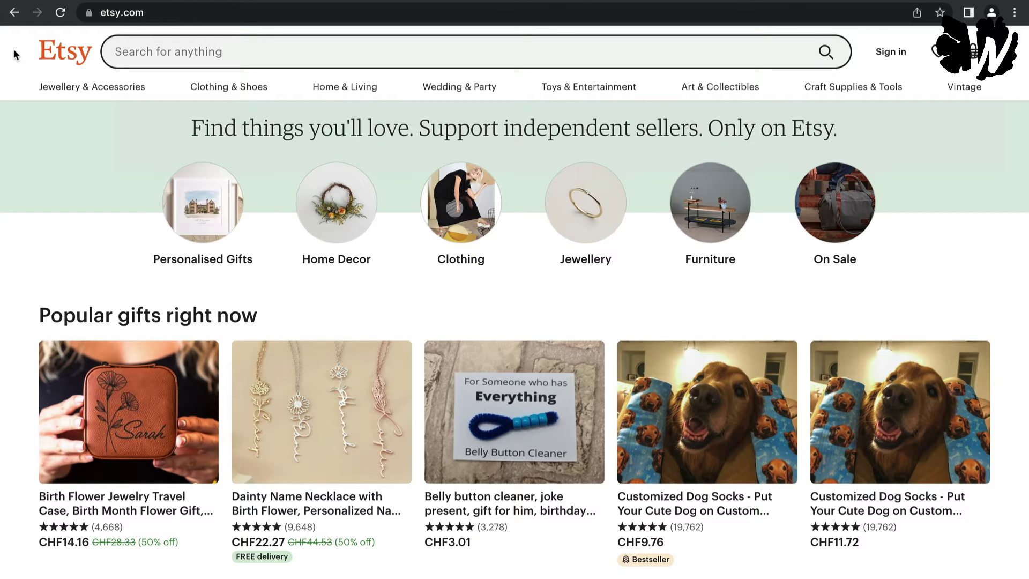
# - Search Etsy for 'sun svg'
pyautogui.click(155, 57)
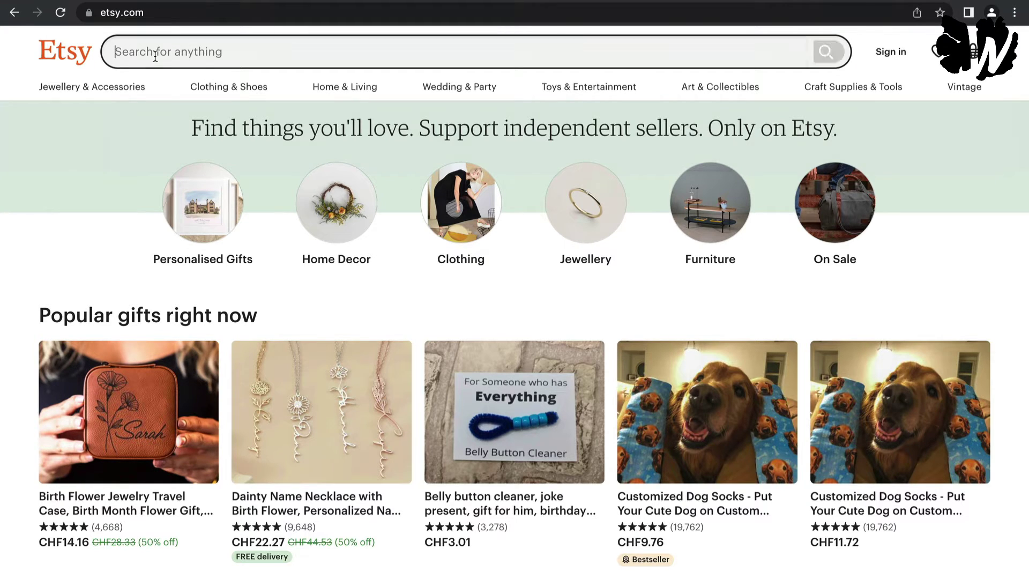
pyautogui.write('sun svg')
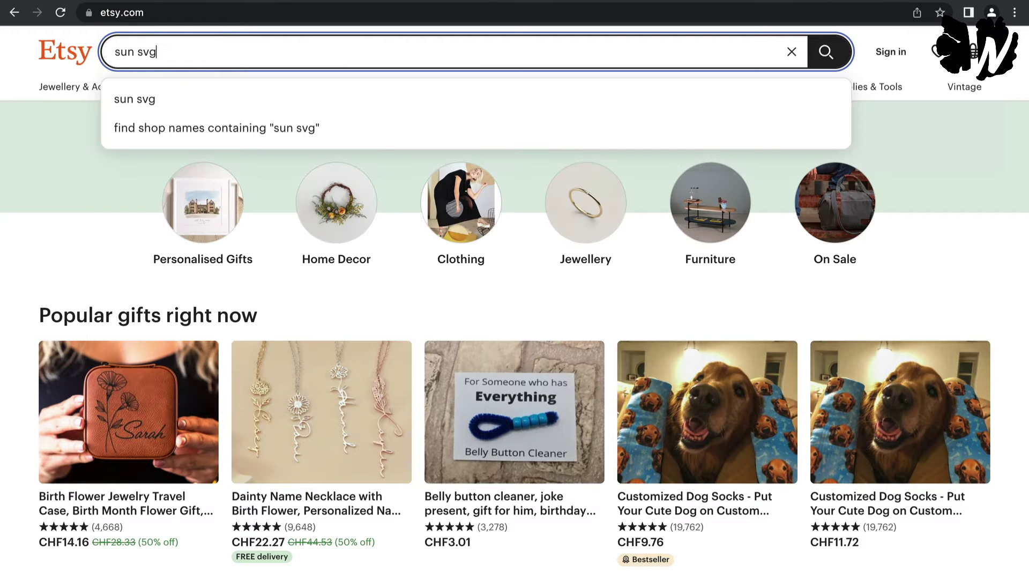
pyautogui.press('Return')
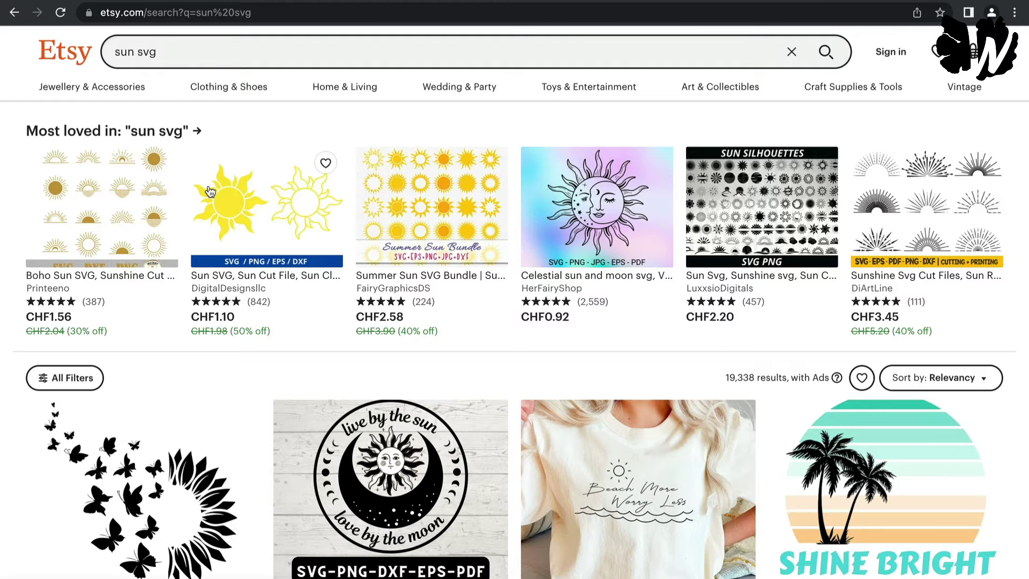
# - Browse the Etsy results and open the Sun Silhouettes SVG bundle listing
pyautogui.scroll(-5, 211, 192)
pyautogui.scroll(-8, 211, 192)
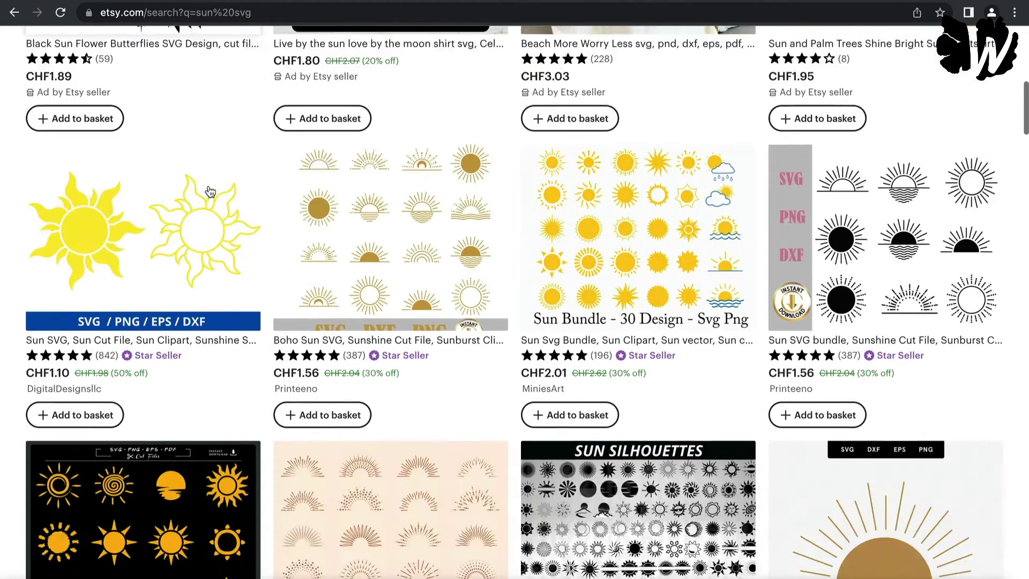
pyautogui.scroll(-6, 211, 192)
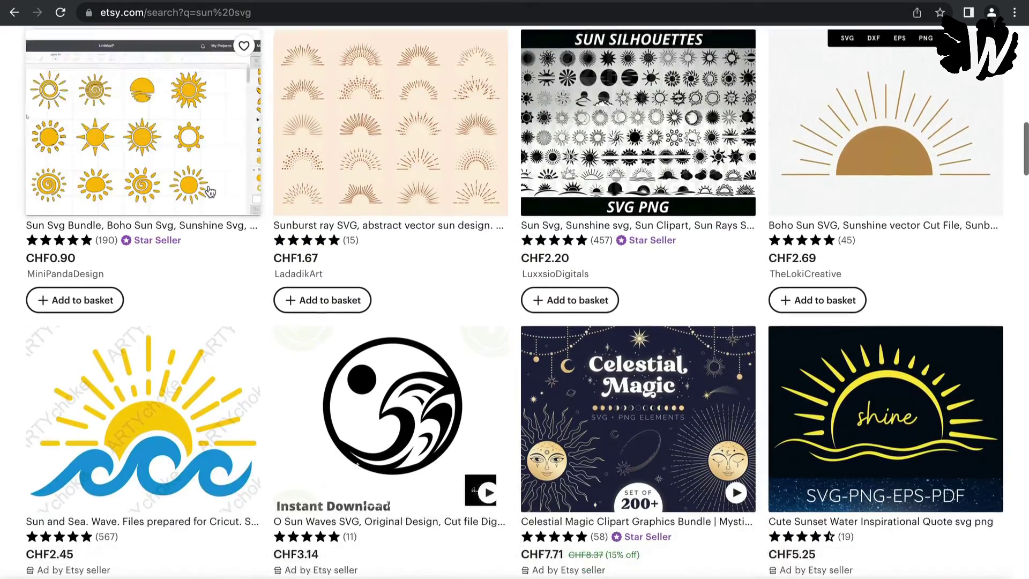
pyautogui.scroll(-5, 211, 192)
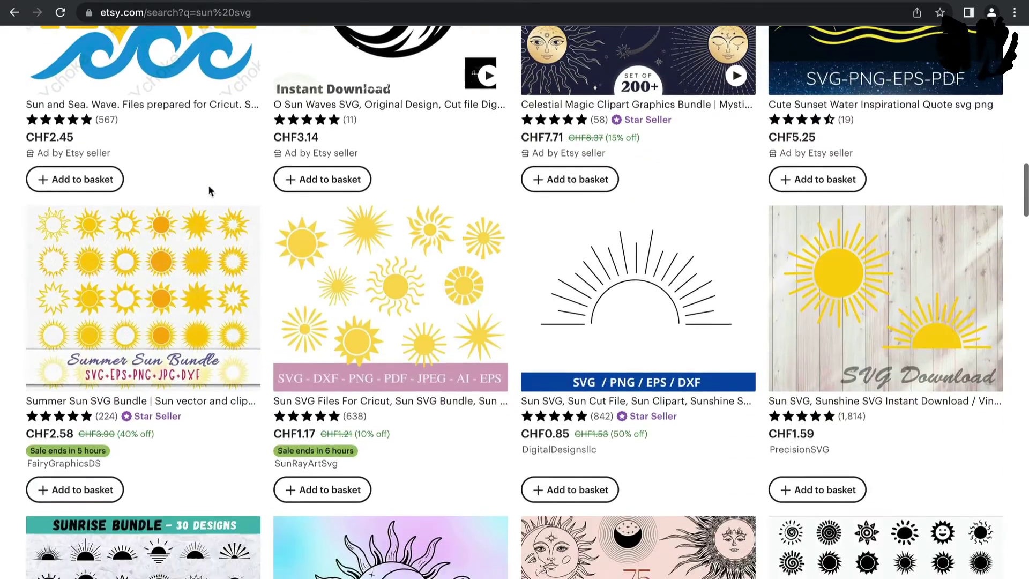
pyautogui.scroll(11, 211, 192)
pyautogui.scroll(-1, 211, 192)
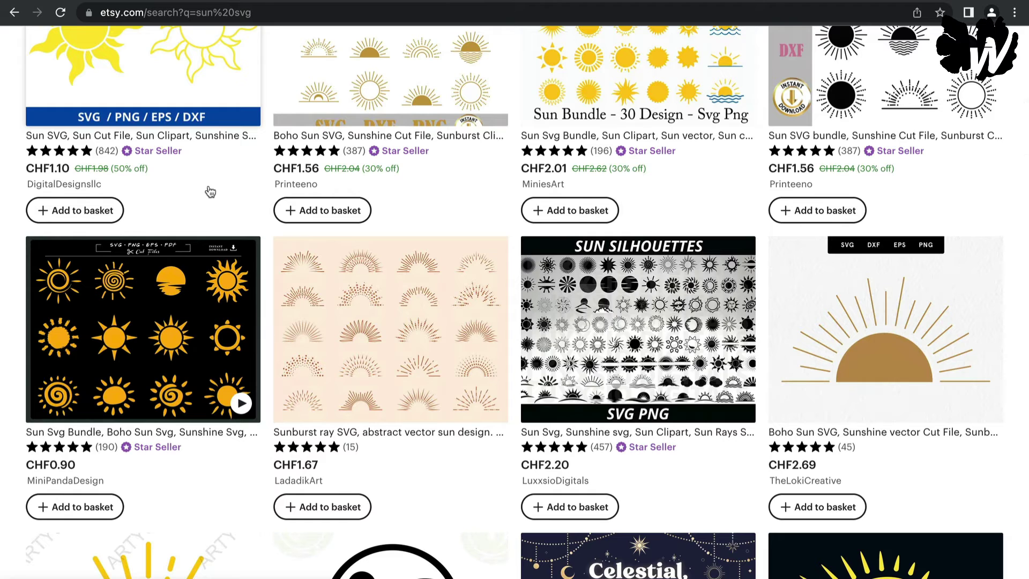
pyautogui.click(580, 311)
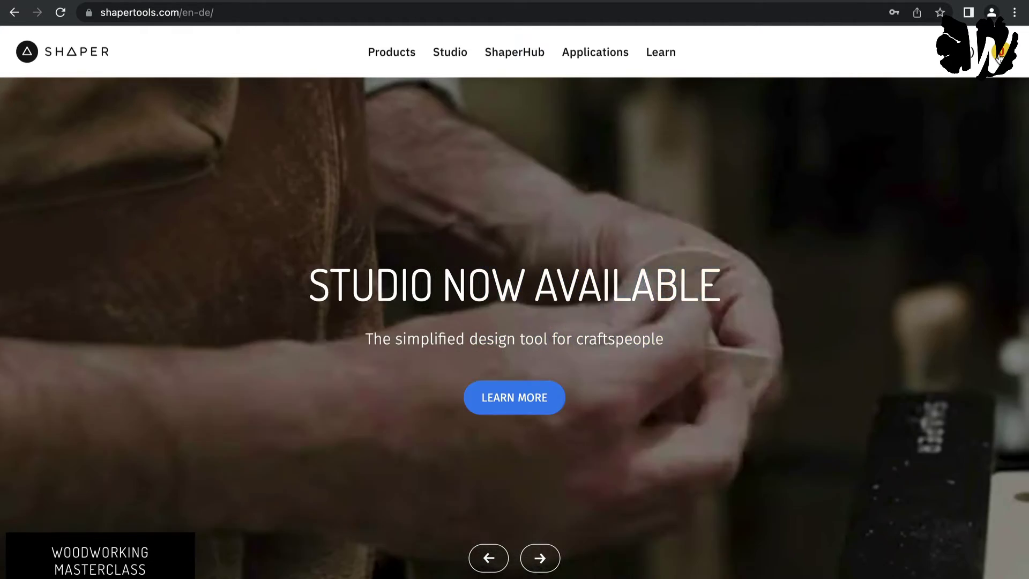
# - Go to ShaperHub through the account avatar menu
pyautogui.click(997, 53)
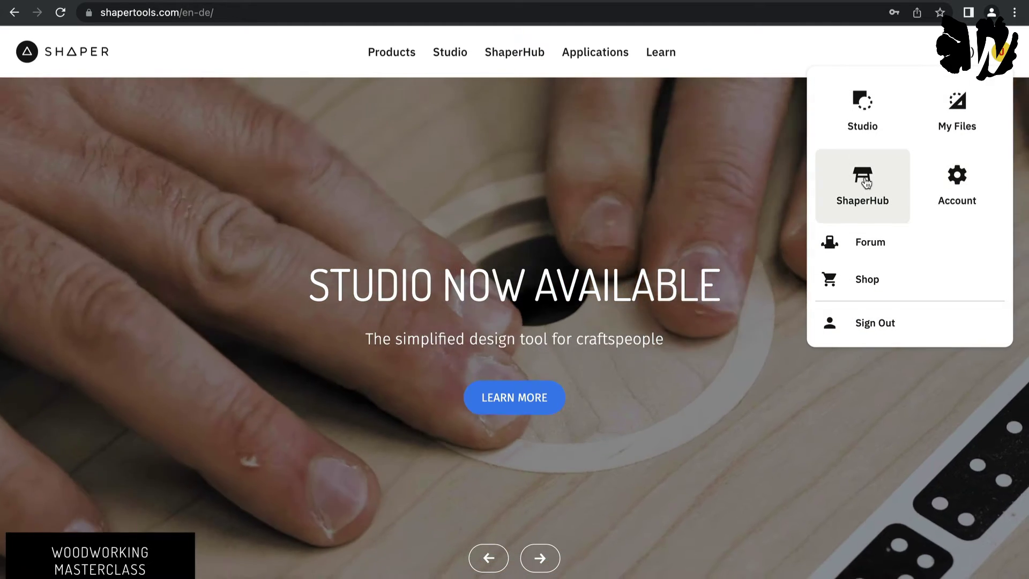
pyautogui.click(864, 179)
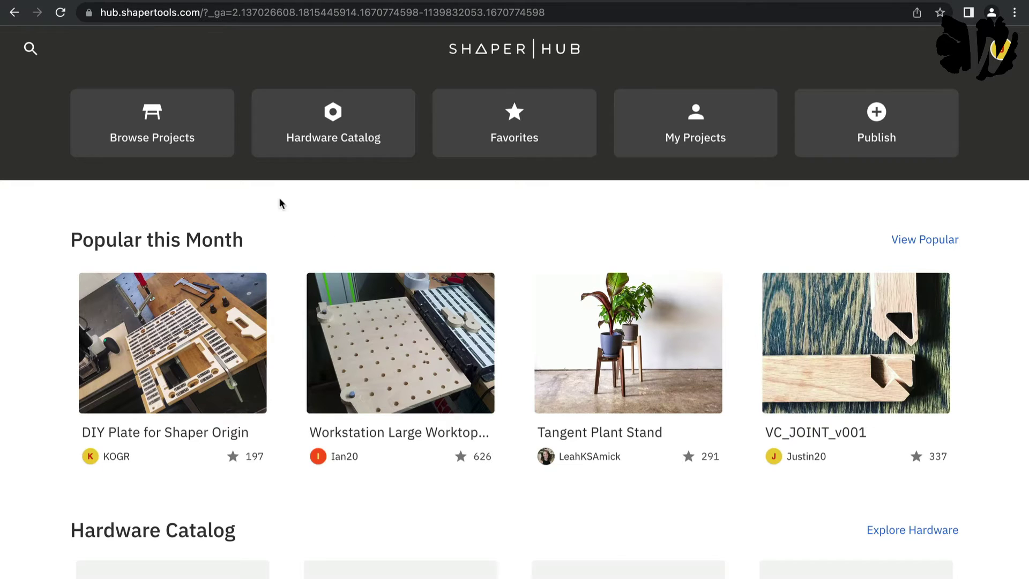
# - Search ShaperHub projects for 'sun', review the five results, then return to all 1808 projects
pyautogui.click(185, 145)
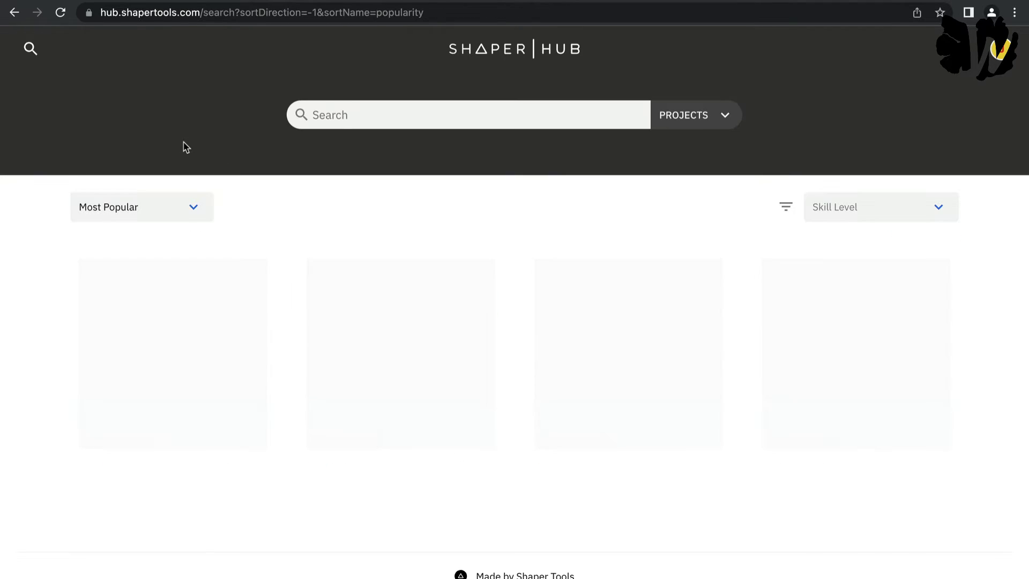
pyautogui.click(500, 118)
pyautogui.write('sun')
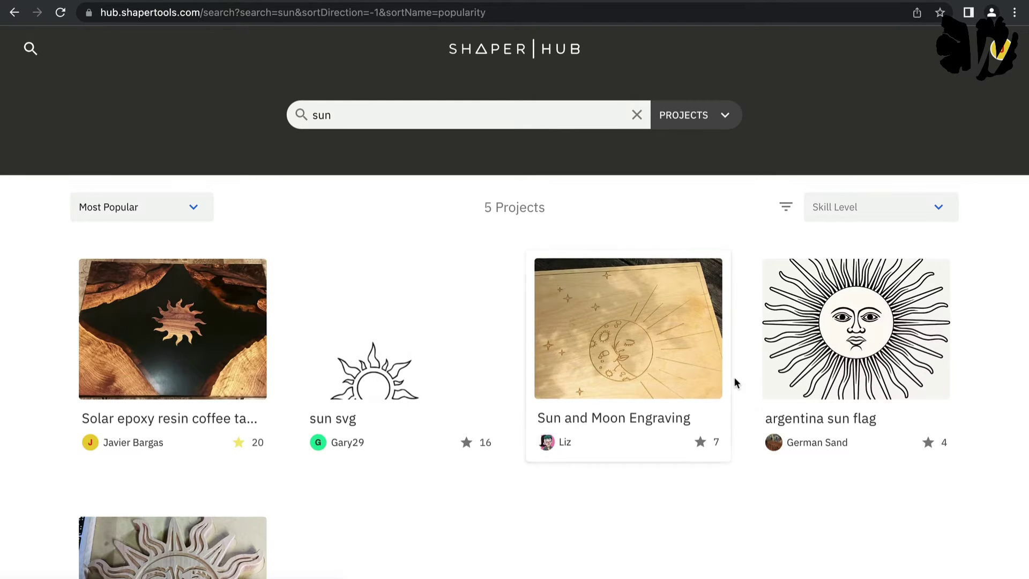
pyautogui.scroll(-1, 734, 382)
pyautogui.scroll(-3, 734, 377)
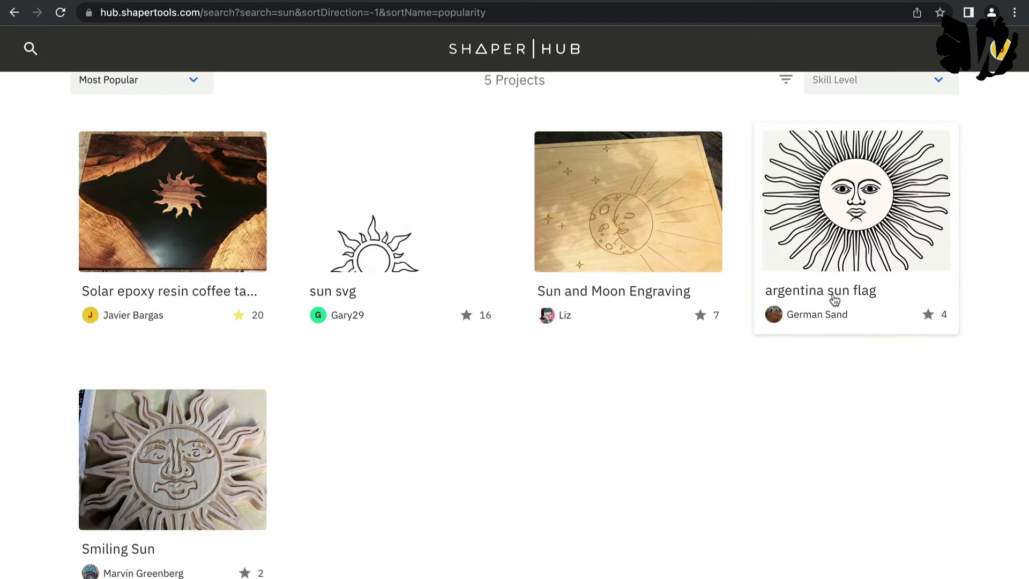
pyautogui.scroll(-2, 800, 439)
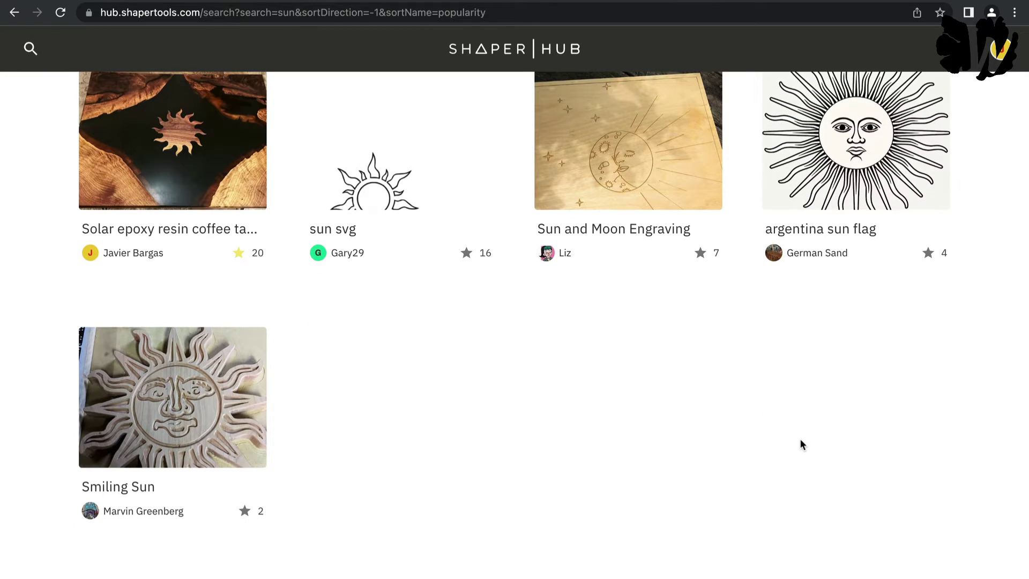
pyautogui.scroll(5, 769, 340)
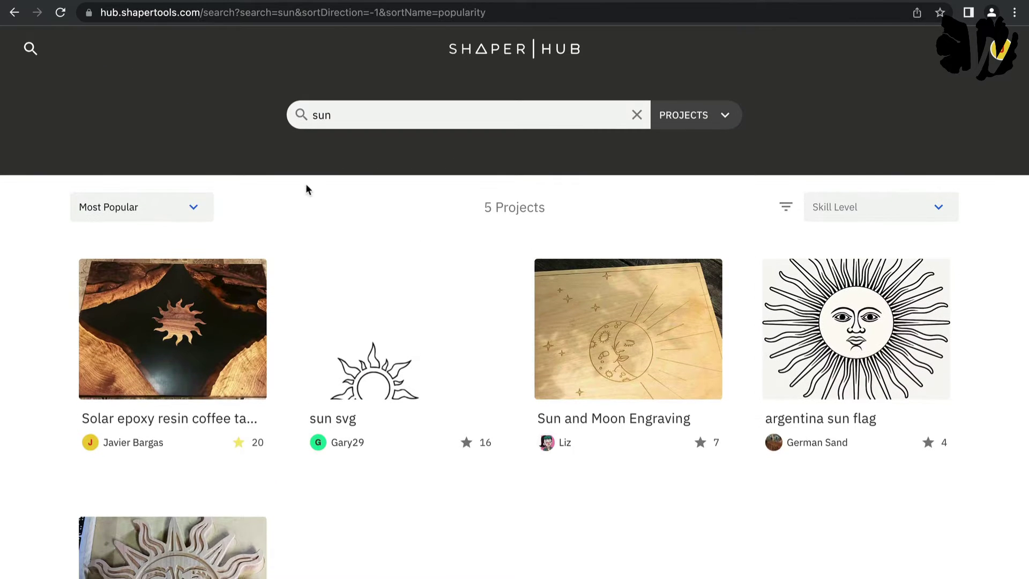
pyautogui.doubleClick(352, 117)
pyautogui.click(15, 13)
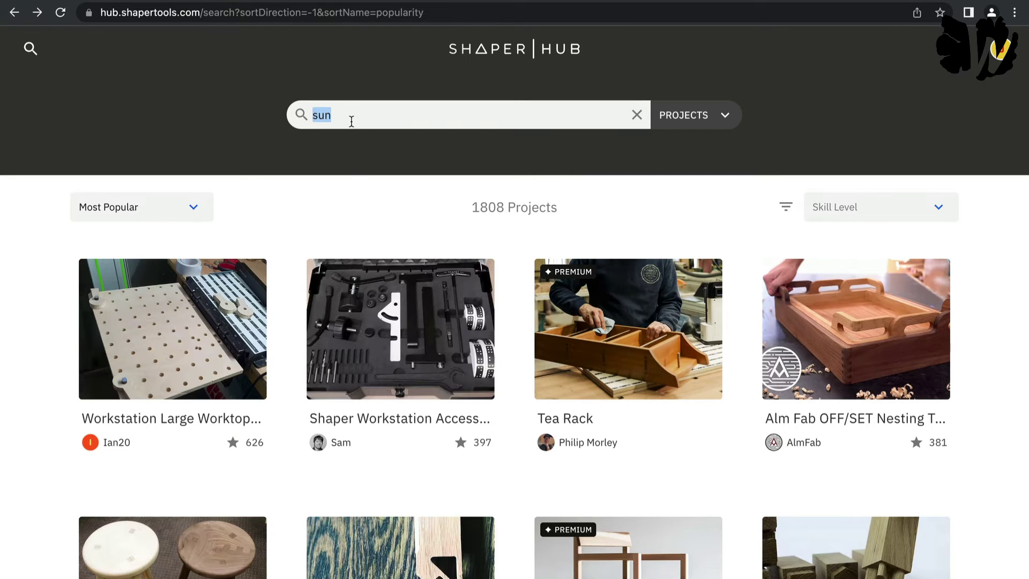
# - Search projects for 'chair' and review the Stock Chair project page
pyautogui.write('chair')
pyautogui.press('Return')
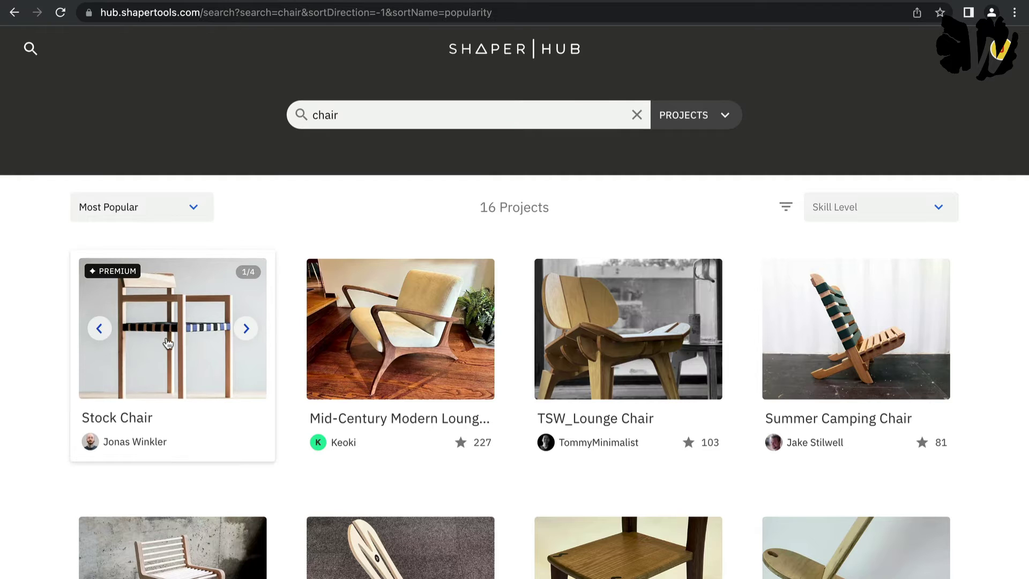
pyautogui.click(168, 343)
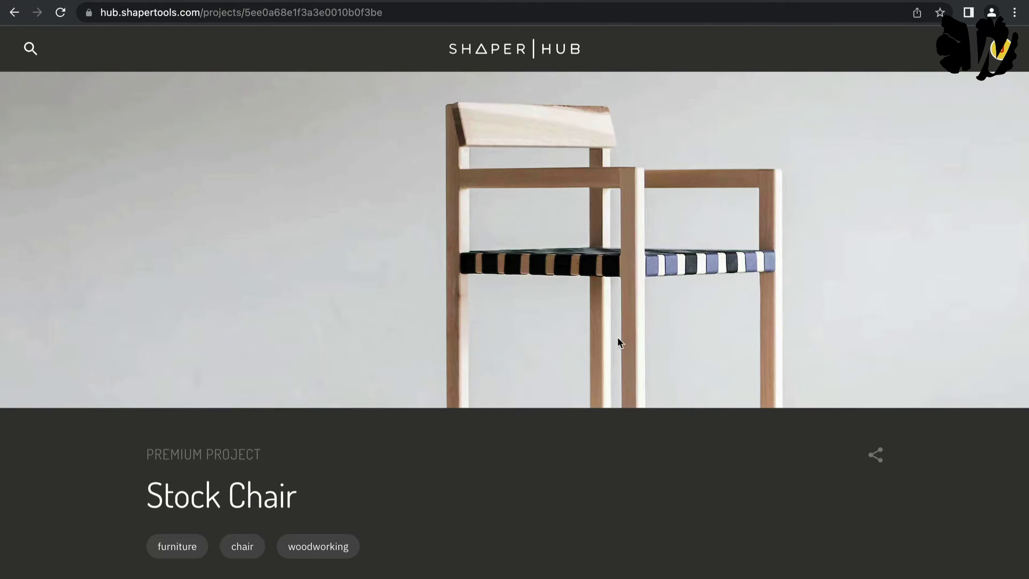
pyautogui.scroll(-5, 618, 339)
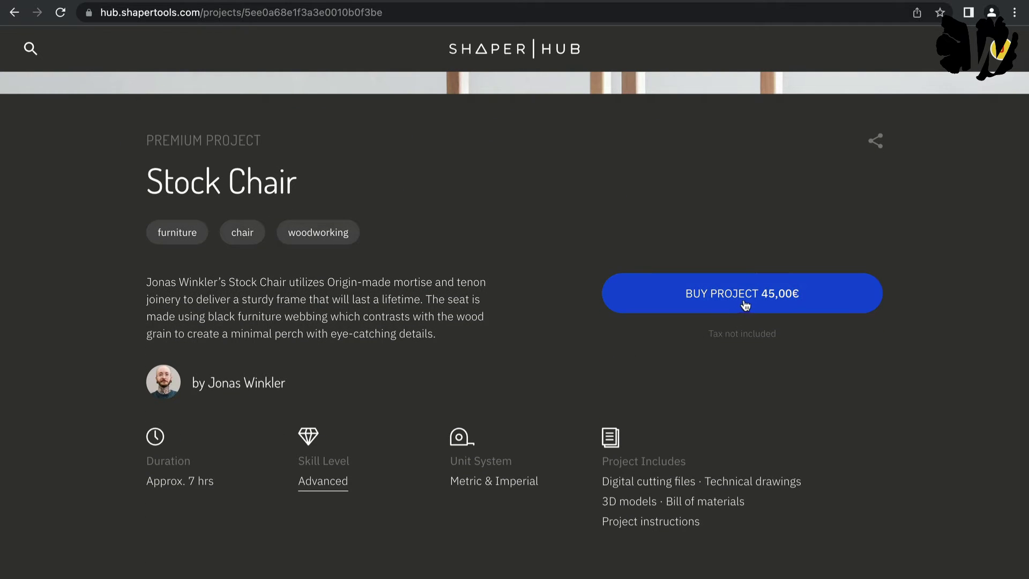
pyautogui.scroll(2, 742, 307)
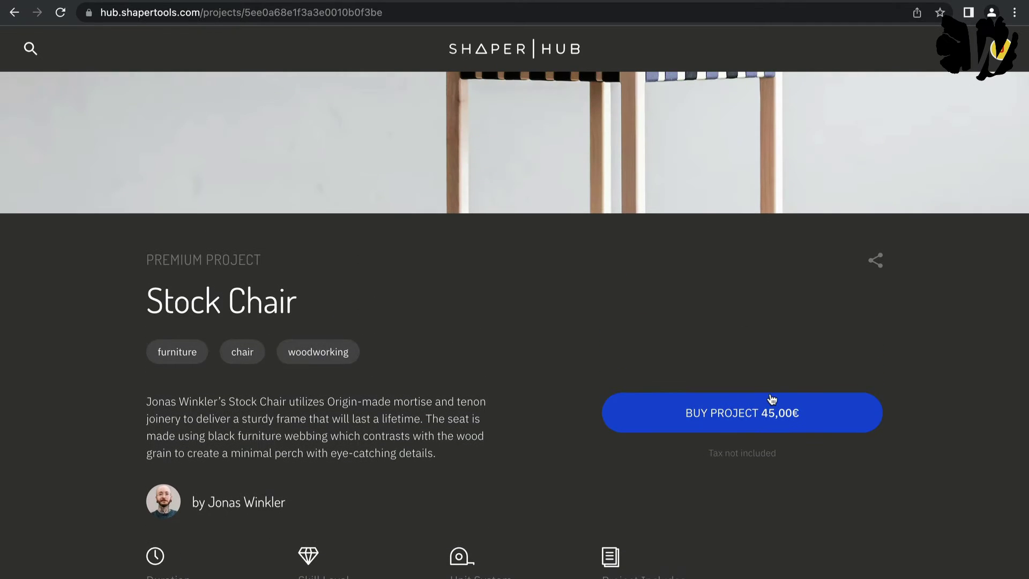
pyautogui.scroll(4, 772, 399)
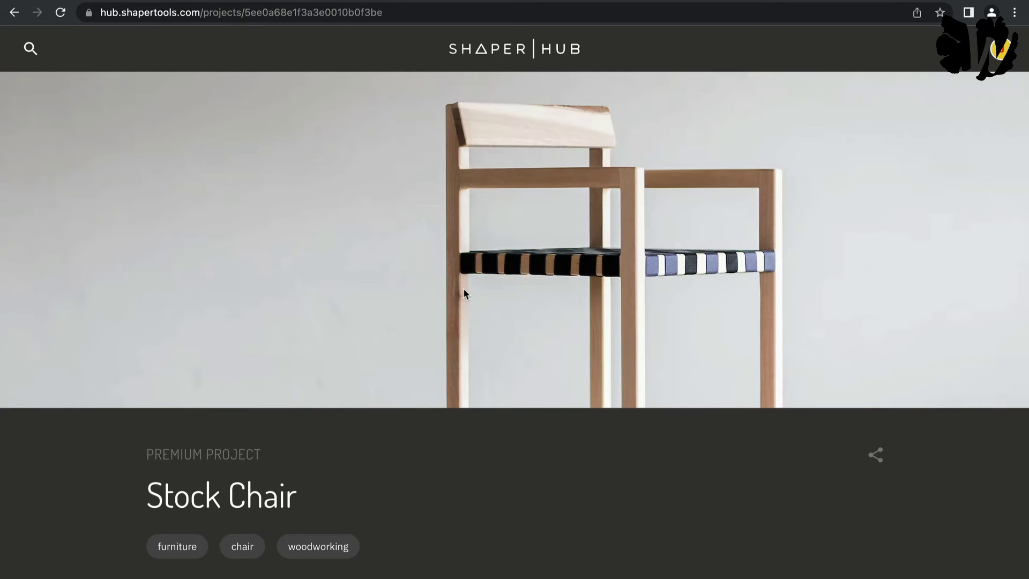
pyautogui.click(15, 12)
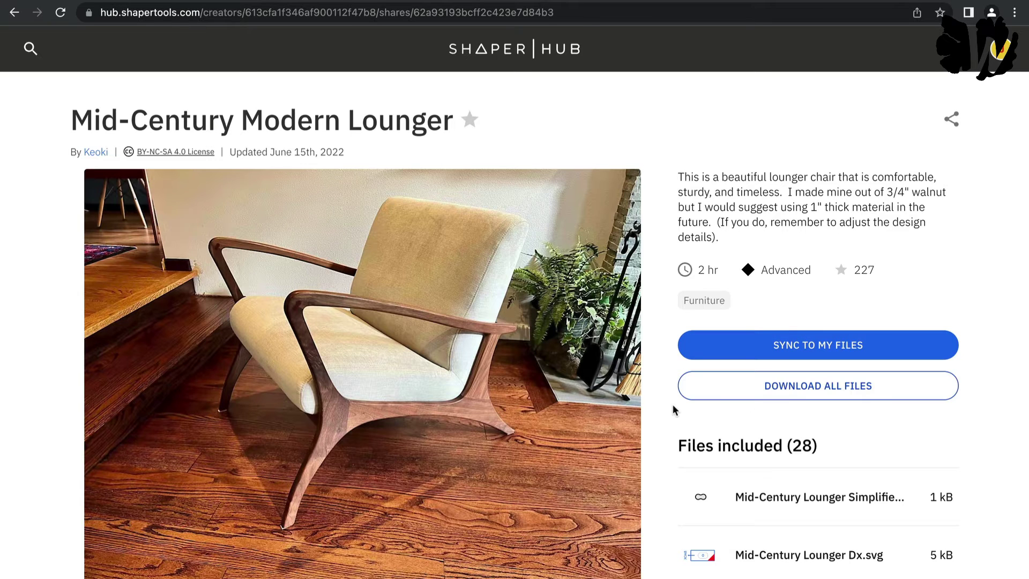
# - Scroll through the Mid-Century Modern Lounger project, then navigate back
pyautogui.scroll(-8, 673, 406)
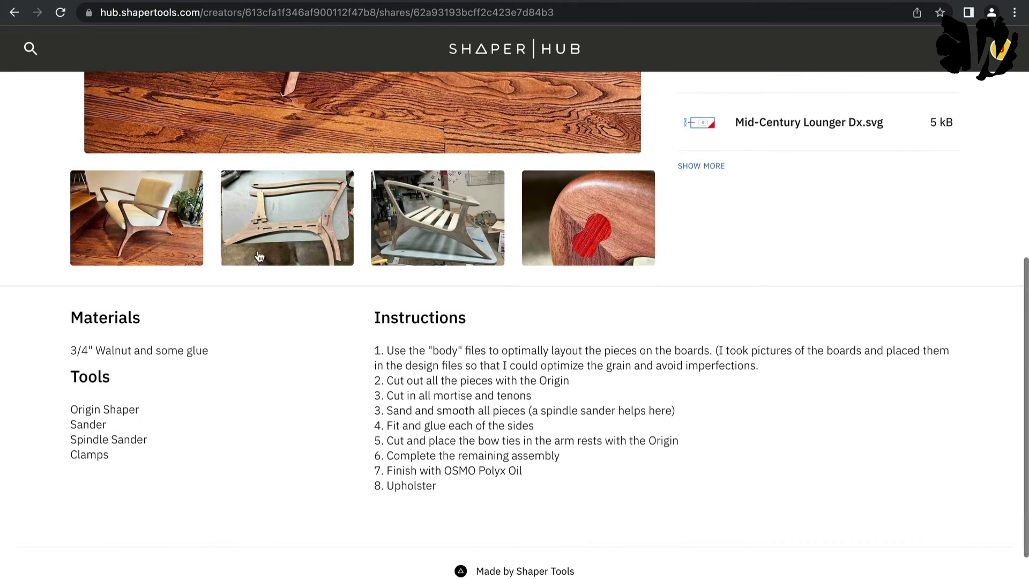
pyautogui.scroll(-3, 530, 322)
pyautogui.scroll(12, 529, 325)
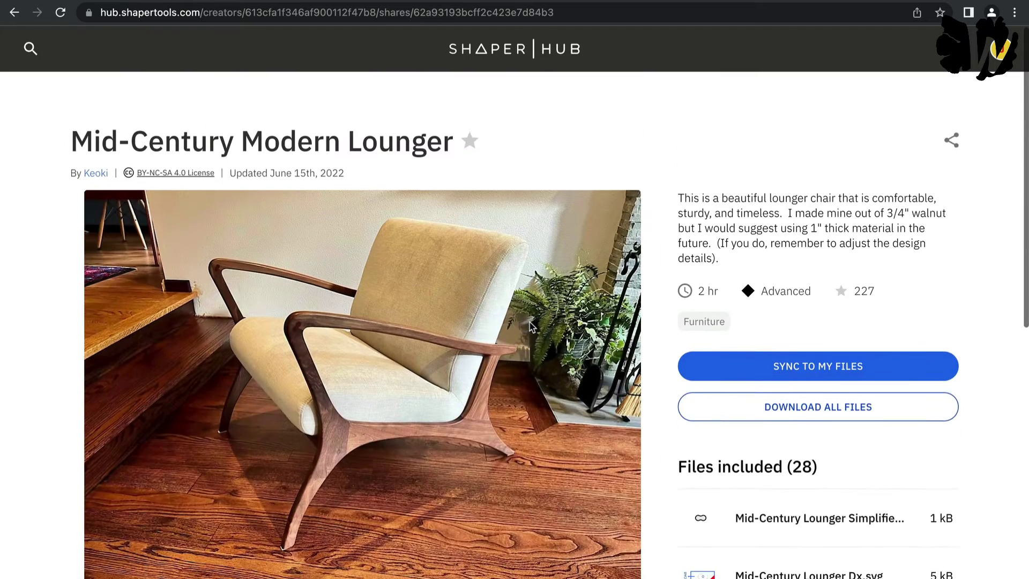
pyautogui.click(14, 13)
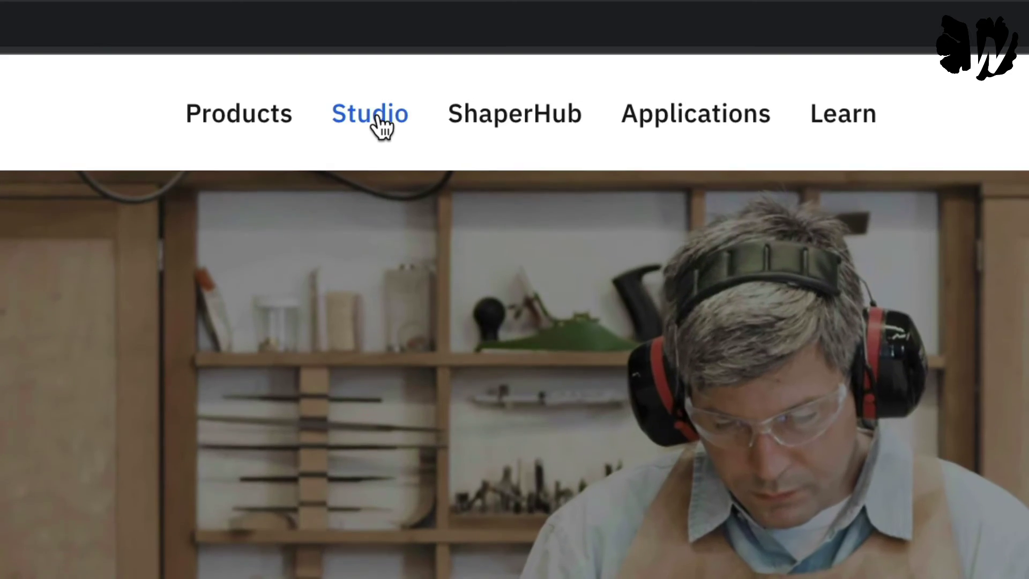
# - Open the Studio page at shapertools.com/en-de/studio from the top navigation
pyautogui.click(382, 127)
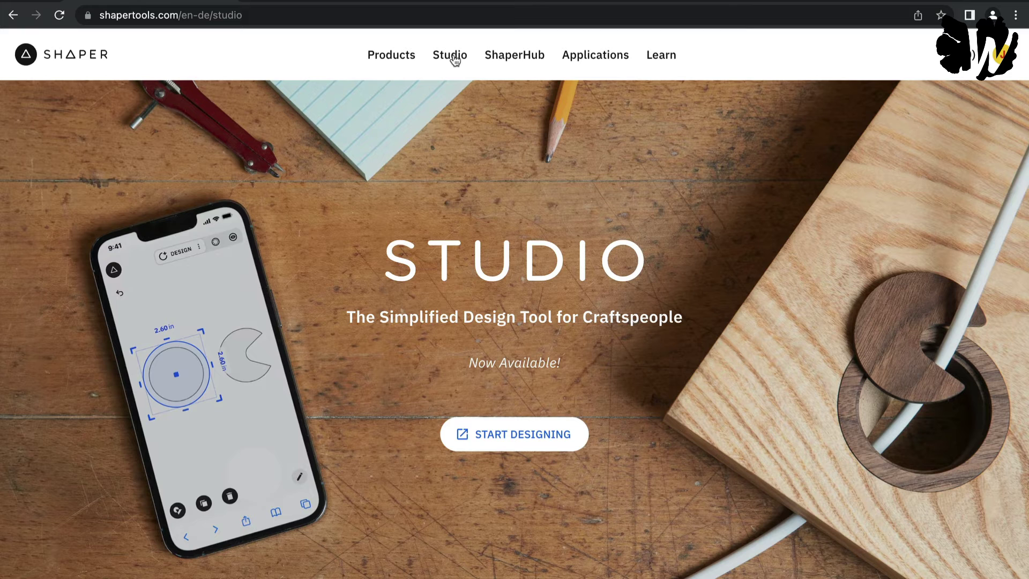
# - Start a new Studio design with a rounded square rotated 45°
pyautogui.click(497, 446)
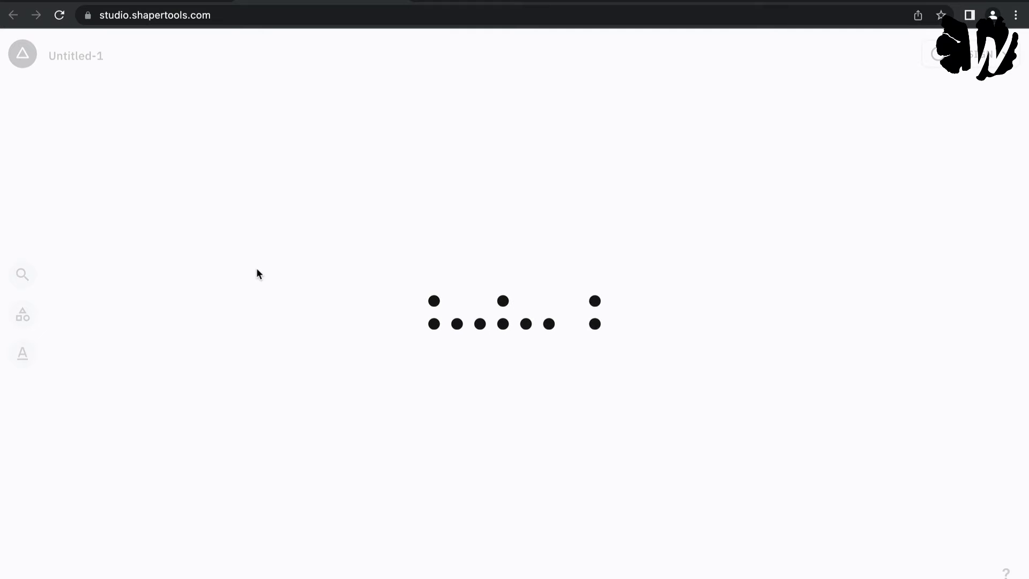
pyautogui.click(22, 314)
pyautogui.click(23, 353)
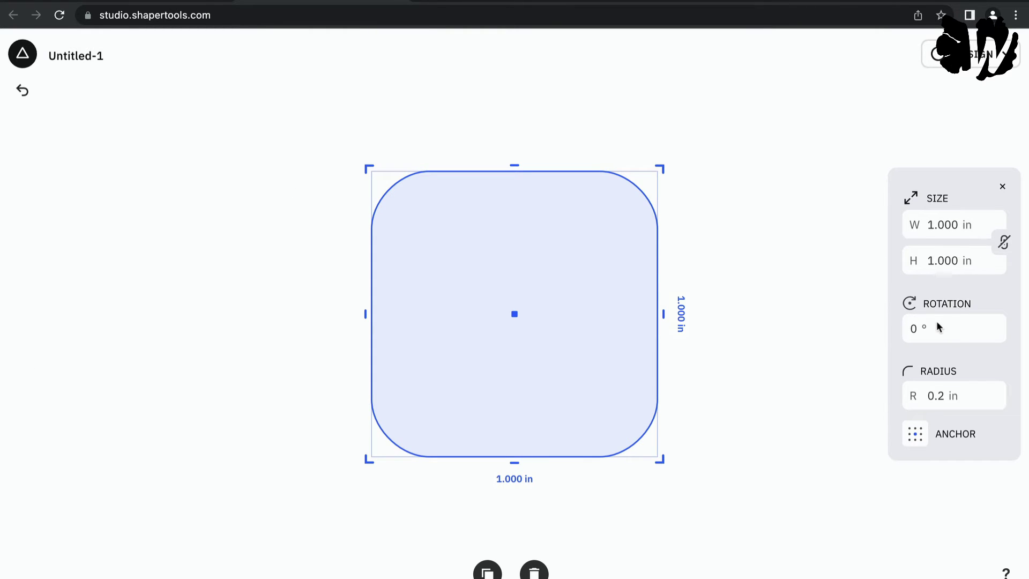
pyautogui.click(926, 332)
pyautogui.press('Return')
pyautogui.click(766, 327)
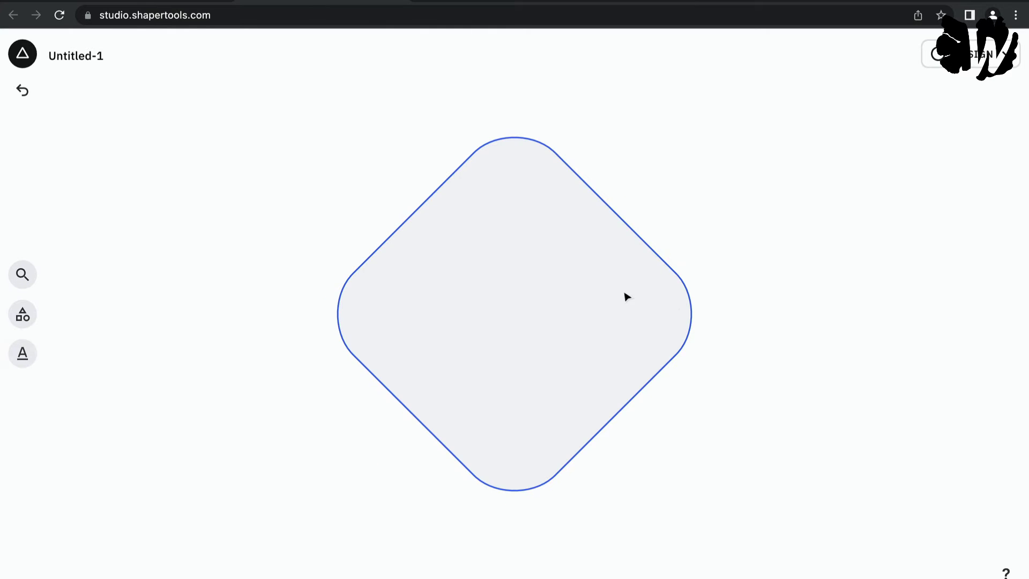
# - Add the text 'Shape' and place it on the canvas
pyautogui.click(23, 353)
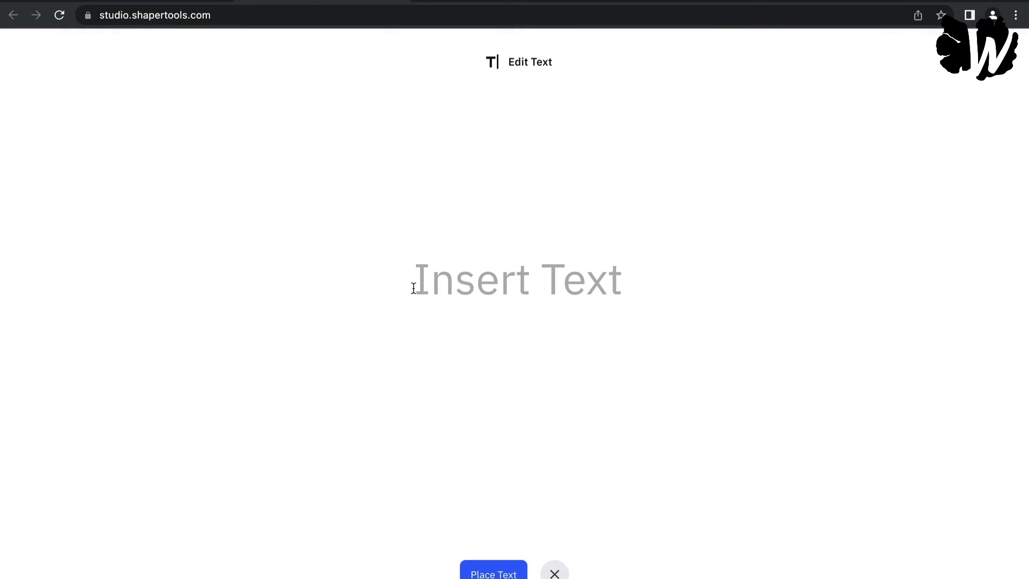
pyautogui.write('Sha')
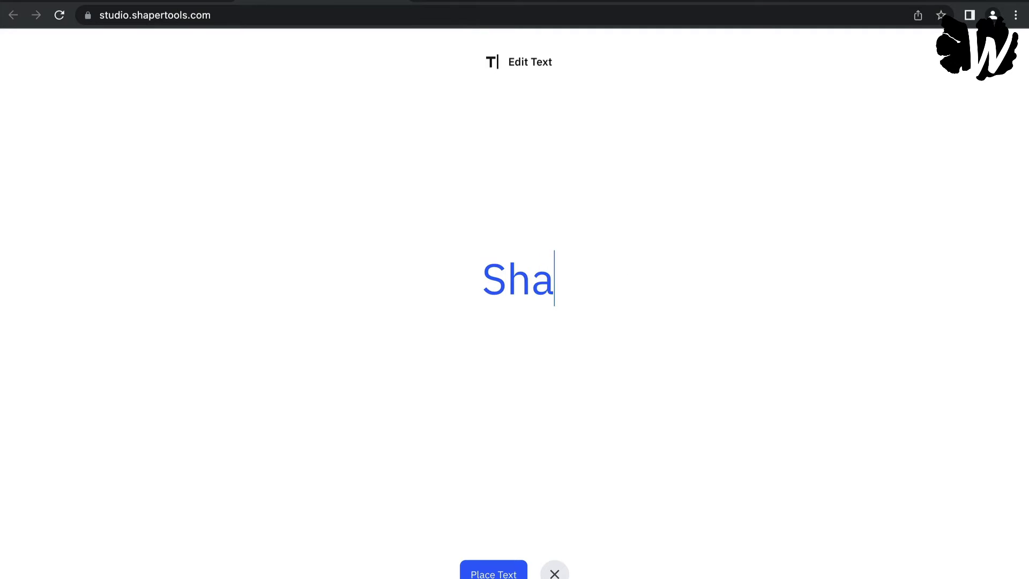
pyautogui.write('pe')
pyautogui.press('Return')
pyautogui.click(256, 369)
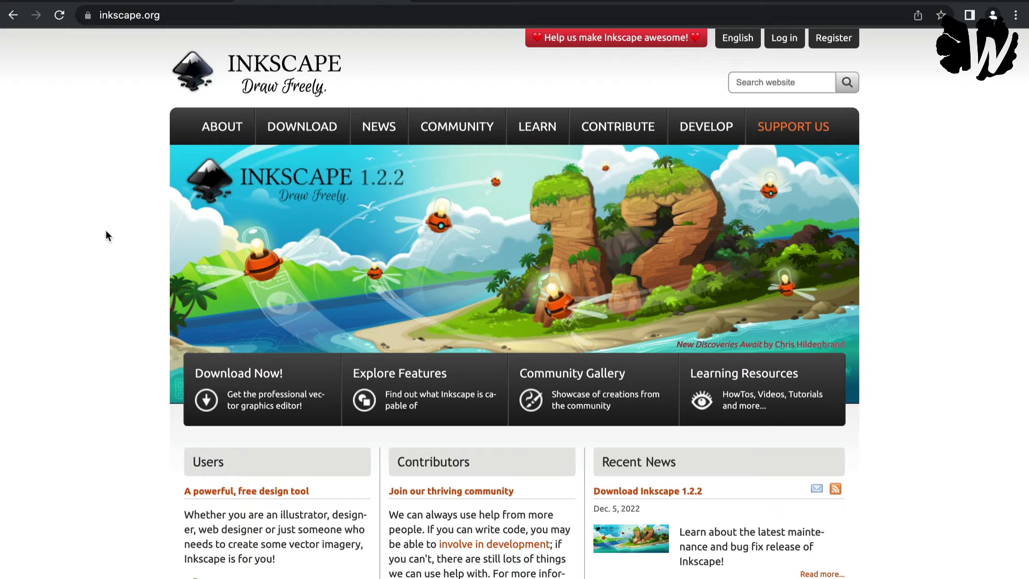
# - Run a Spotlight search for 'inkscape' to bring up the Inkscape vector design app
pyautogui.press('super+space')
pyautogui.write('inkscape')
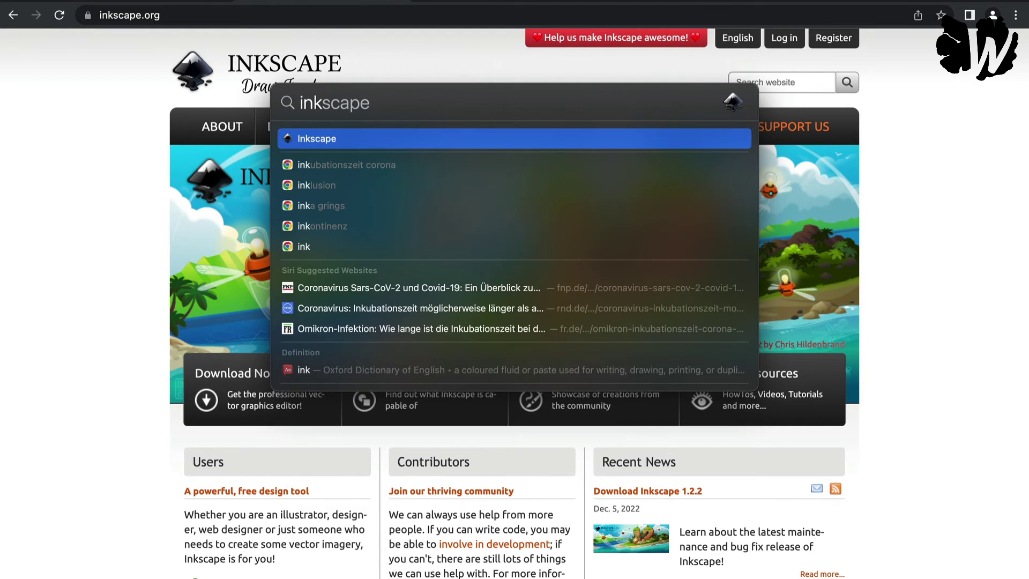
pyautogui.press('Return')
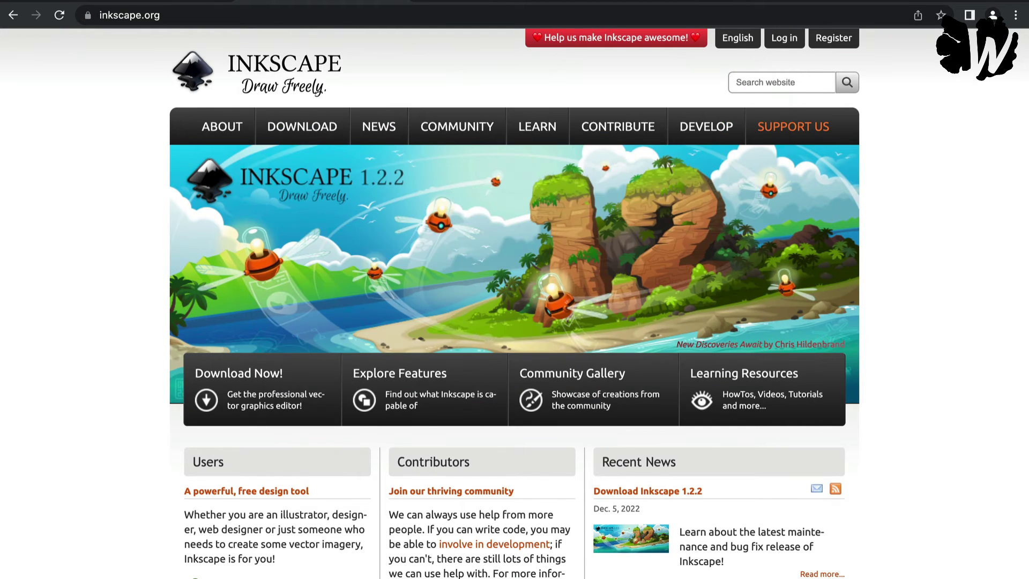